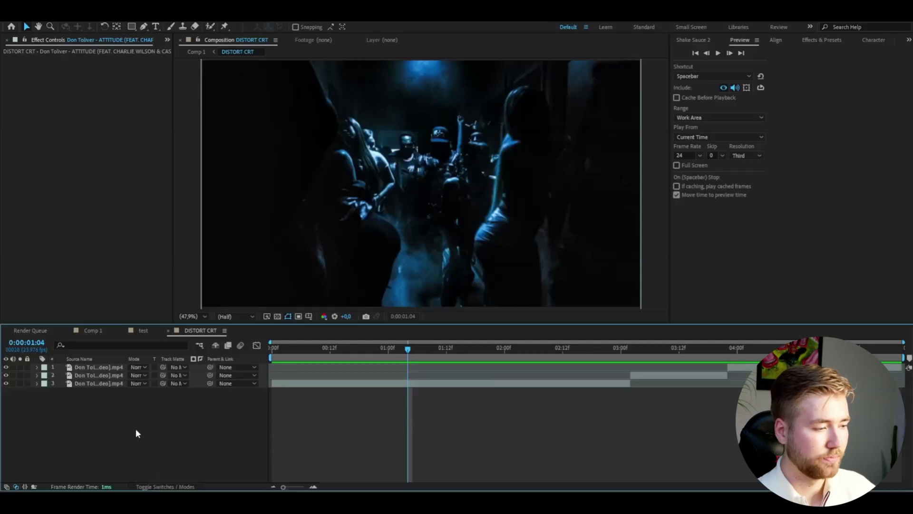
# - Size the Grid with Width & Height Sliders, setting width 6 and height 10
pyautogui.click(95, 369)
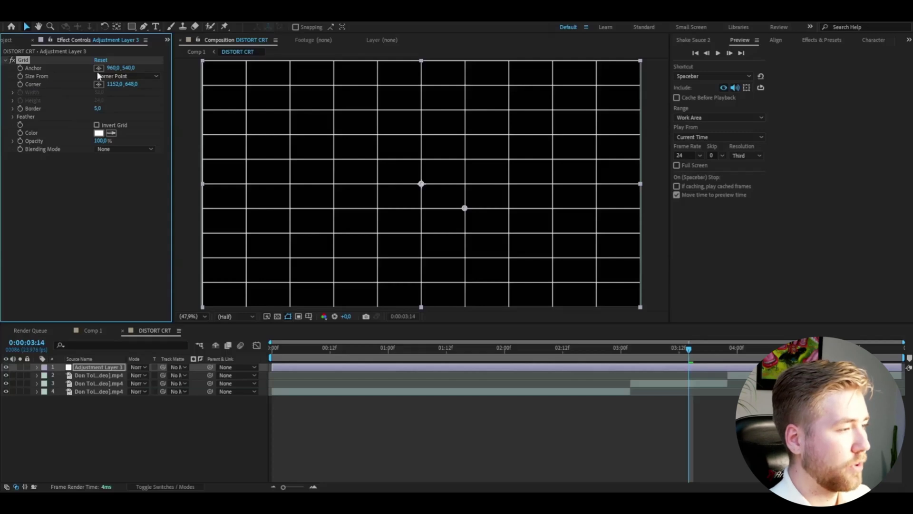
pyautogui.click(107, 76)
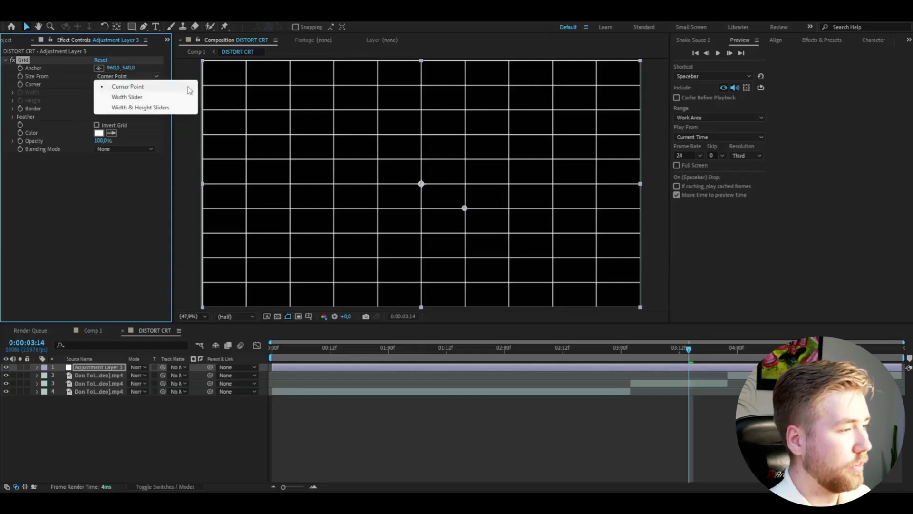
pyautogui.click(138, 107)
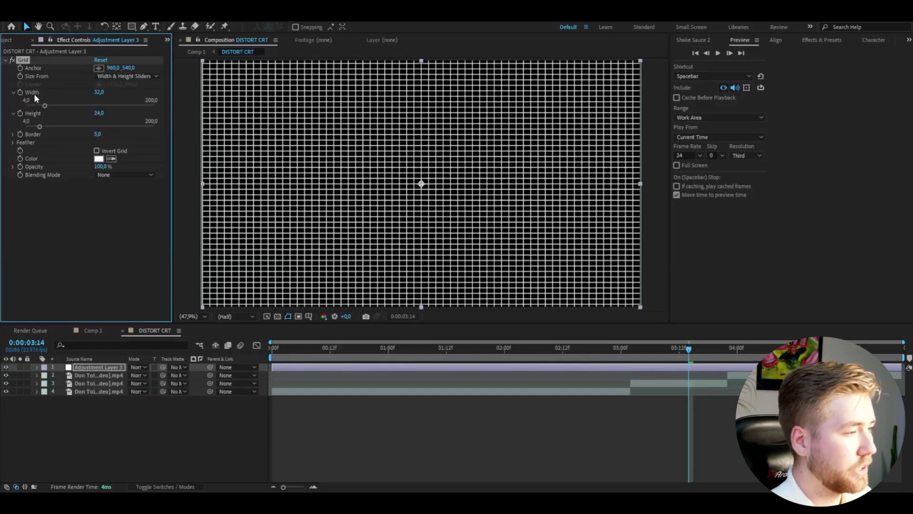
pyautogui.click(100, 93)
pyautogui.write('6')
pyautogui.press('Tab')
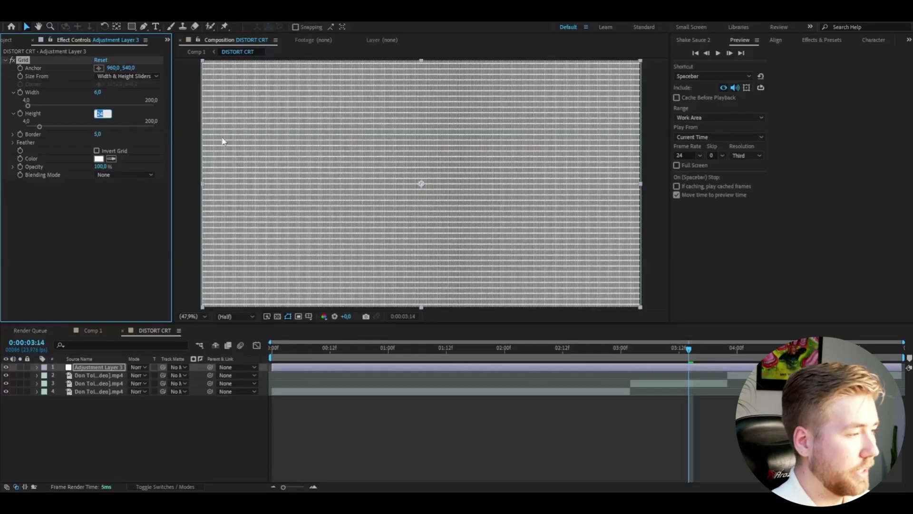
pyautogui.write('10')
pyautogui.press('Return')
pyautogui.scroll(8, 348, 178)
pyautogui.scroll(-8, 348, 177)
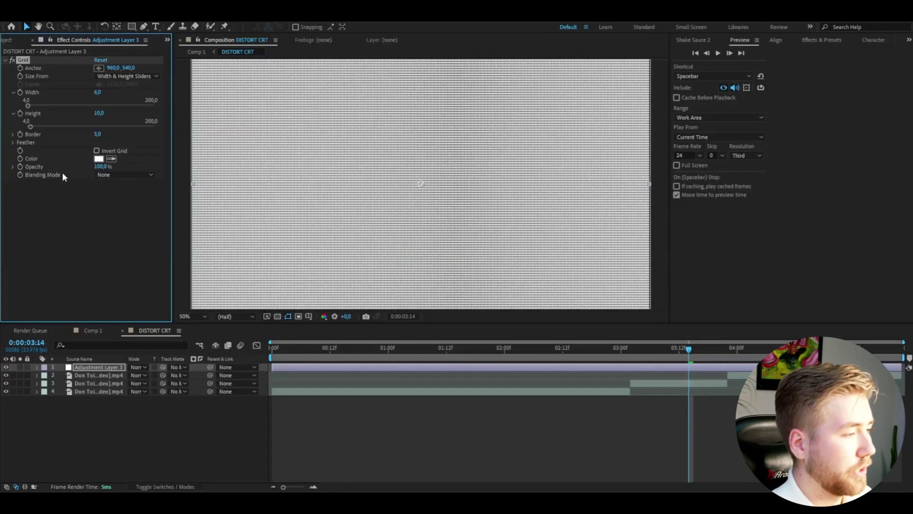
# - Invert the grid and blend it over the footage in Overlay mode
pyautogui.click(97, 151)
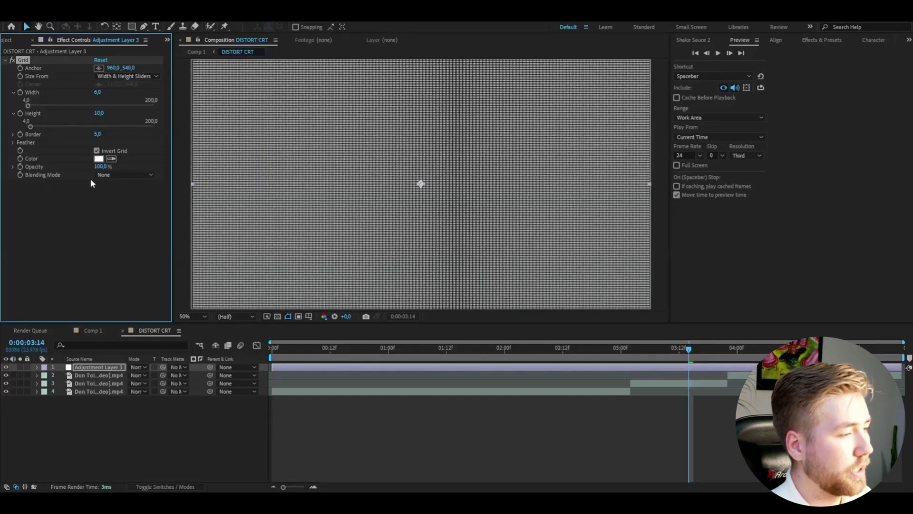
pyautogui.click(123, 175)
pyautogui.click(122, 252)
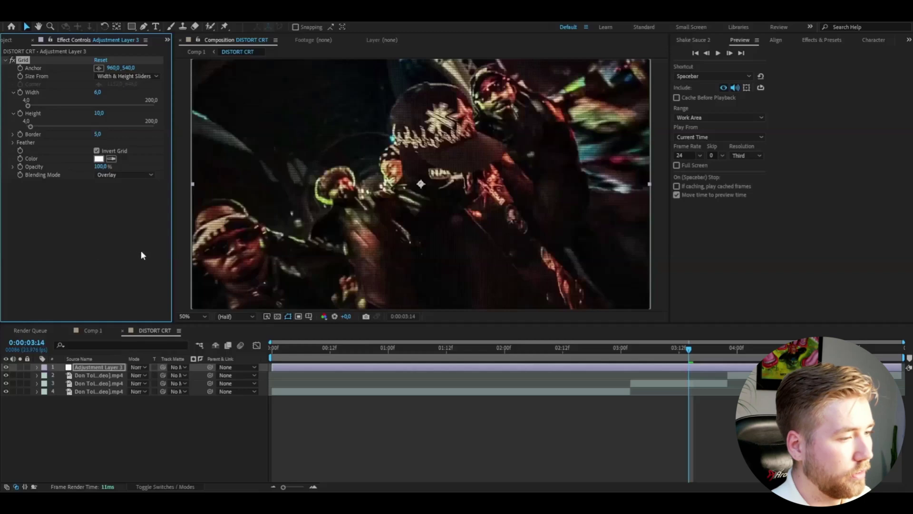
pyautogui.scroll(4, 378, 187)
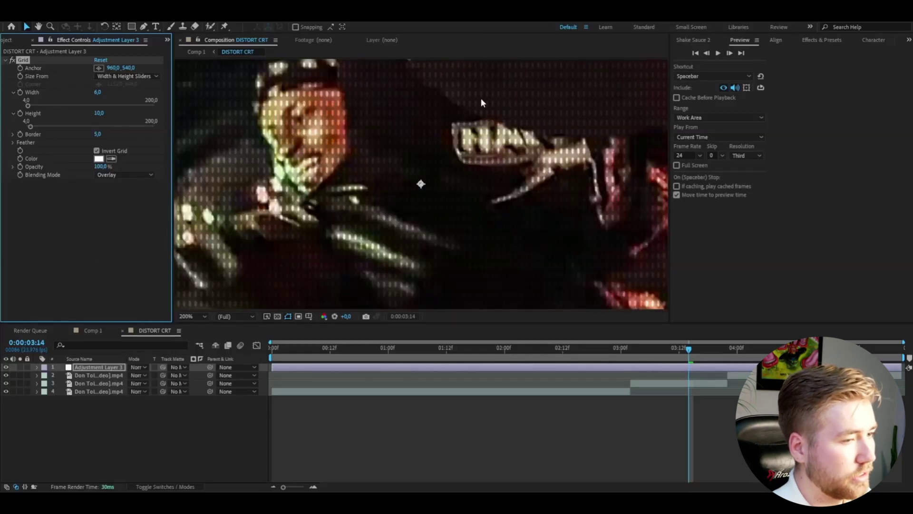
pyautogui.scroll(-4, 382, 173)
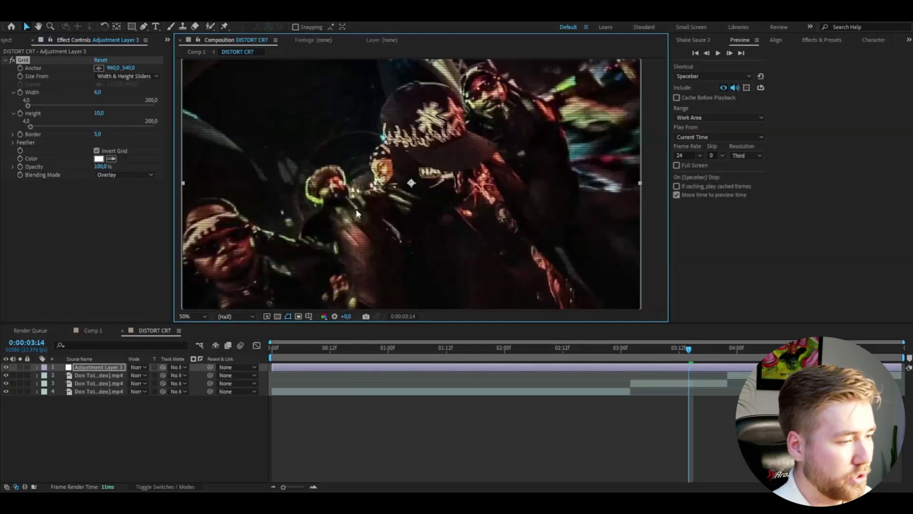
pyautogui.scroll(6, 368, 221)
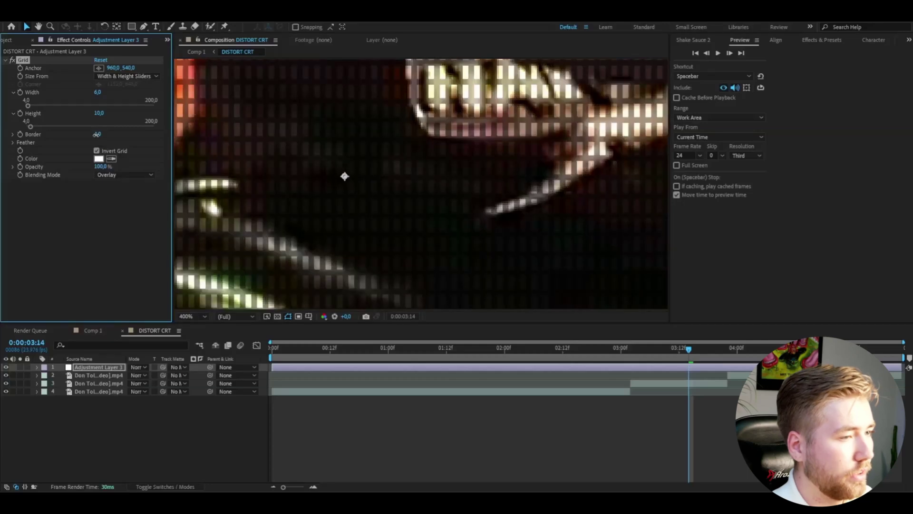
pyautogui.press(',')
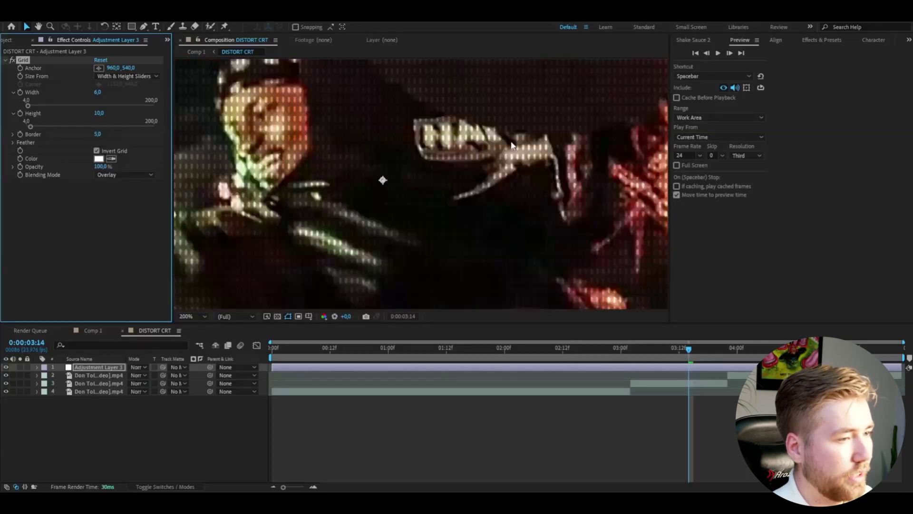
pyautogui.scroll(-3, 348, 179)
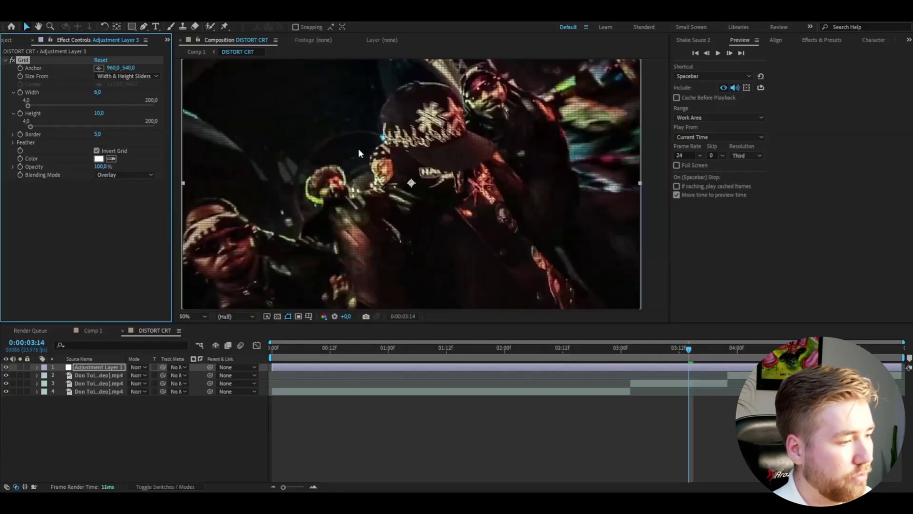
pyautogui.press('/')
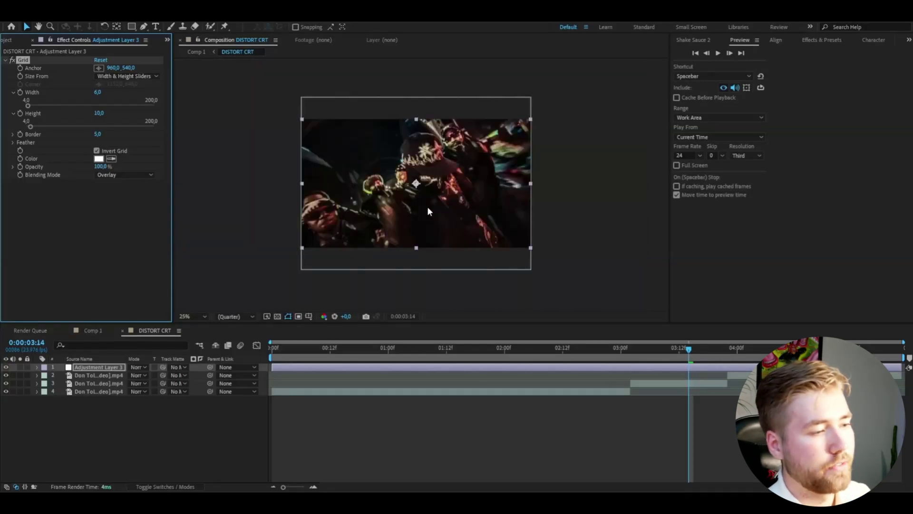
pyautogui.press(',')
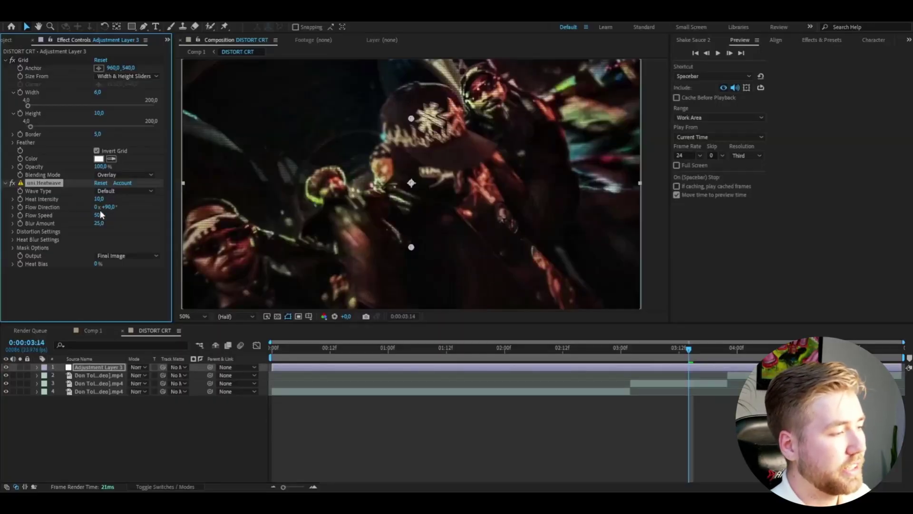
# - Set uni.Heatwave to Heat Intensity 50, Flow Speed 25 and Blur Amount 5
pyautogui.click(99, 199)
pyautogui.write('50')
pyautogui.press('Return')
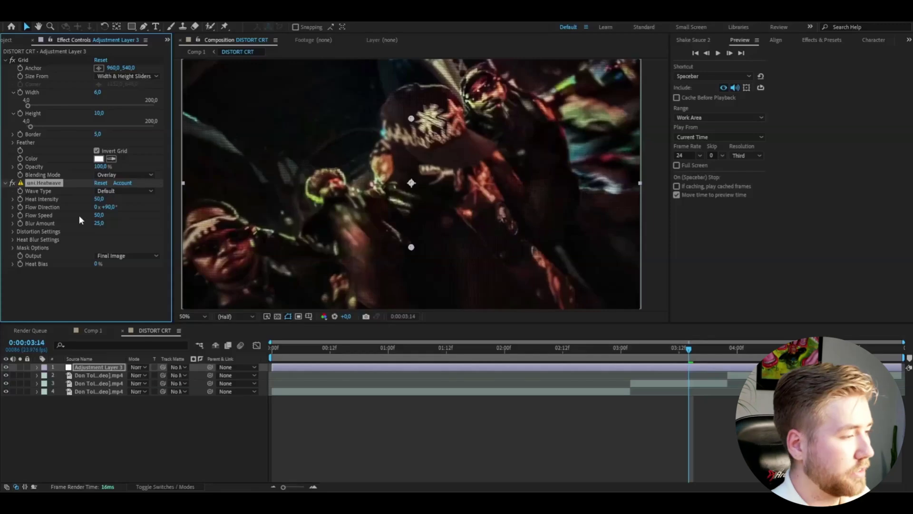
pyautogui.click(98, 215)
pyautogui.write('25')
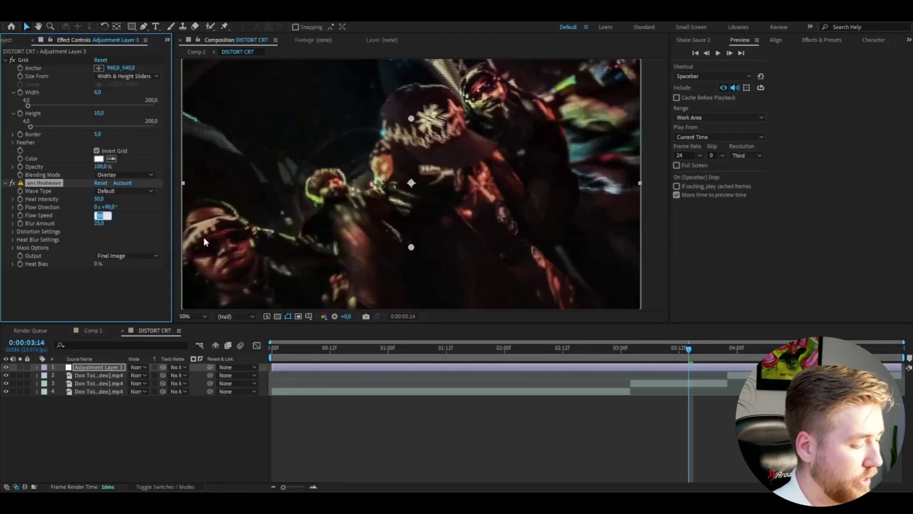
pyautogui.press('Return')
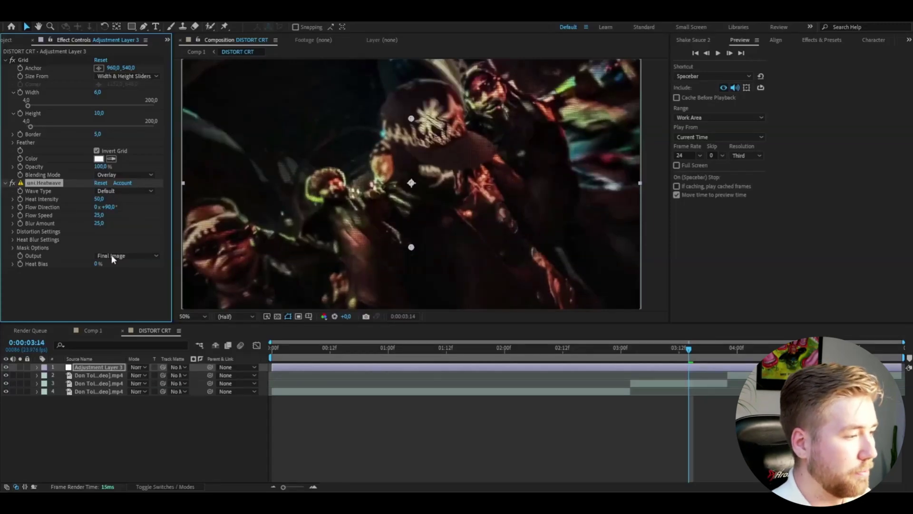
pyautogui.click(97, 224)
pyautogui.click(670, 349)
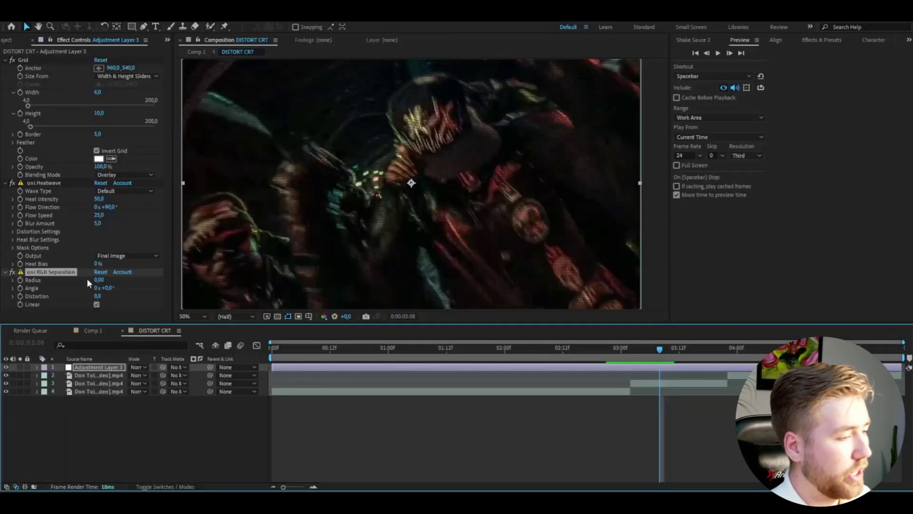
# - Set the uni.RGB Separation radius to 15
pyautogui.click(107, 281)
pyautogui.write('15')
pyautogui.press('Return')
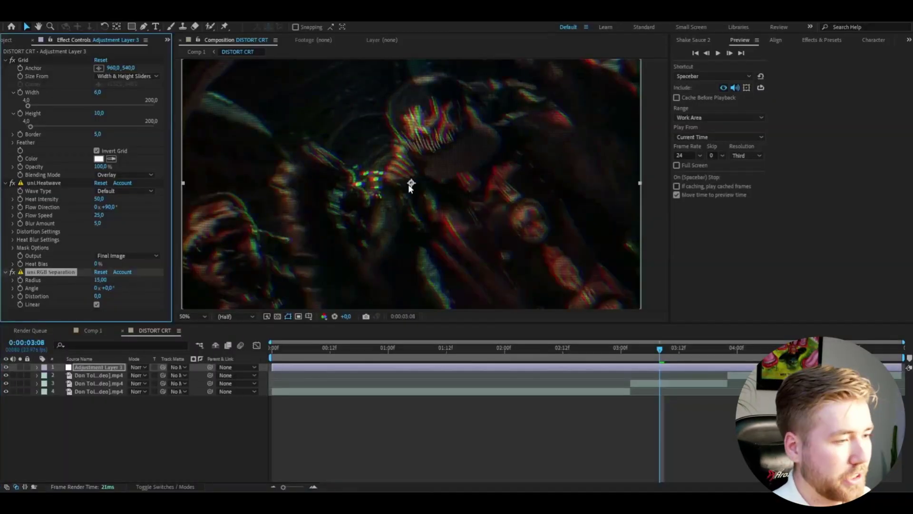
pyautogui.scroll(4, 408, 184)
pyautogui.scroll(2, 408, 185)
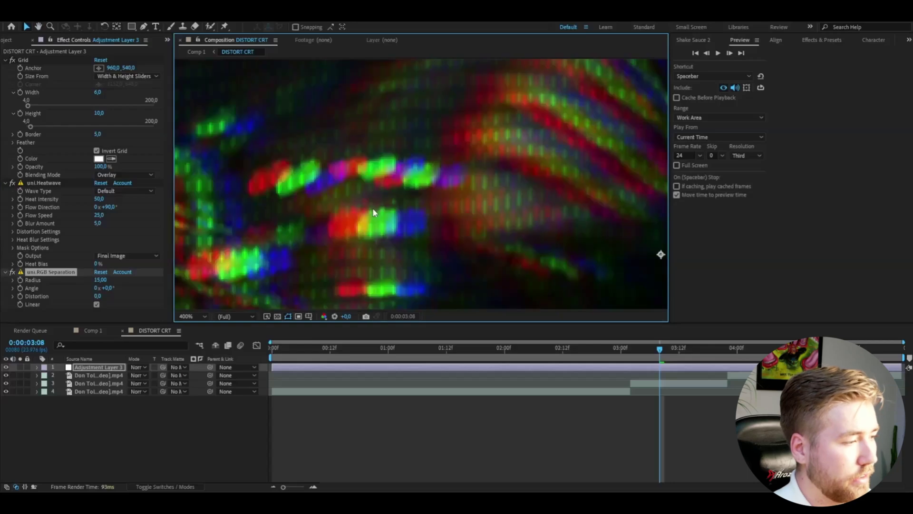
pyautogui.scroll(-4, 444, 194)
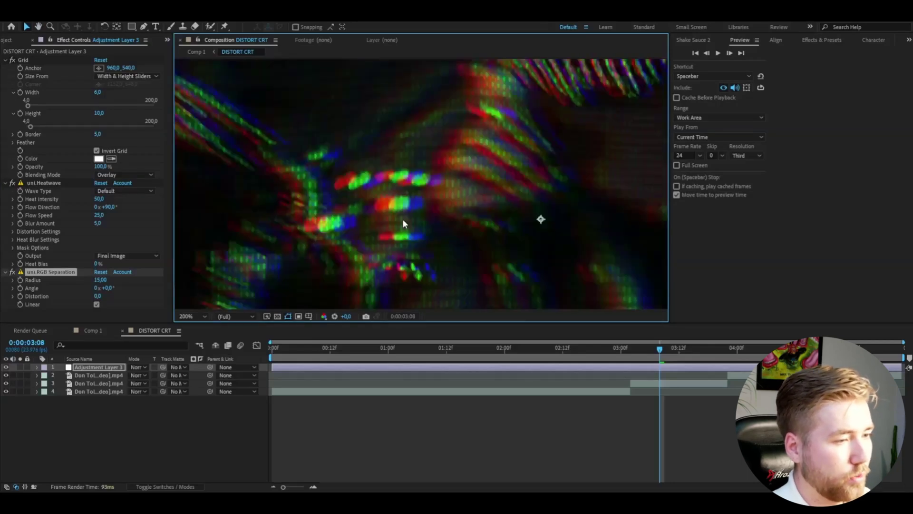
pyautogui.scroll(-2, 398, 213)
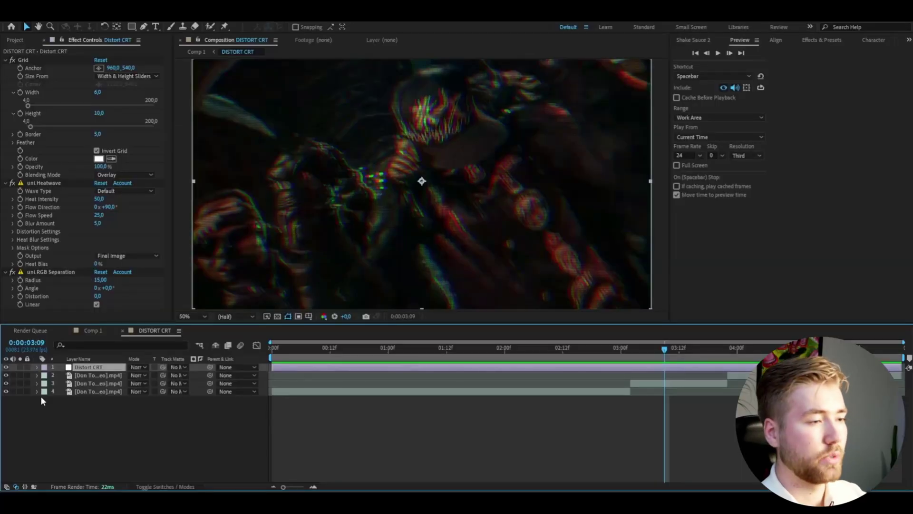
# - Hide Distort CRT to compare, add a new adjustment layer, and preview from the start
pyautogui.click(5, 367)
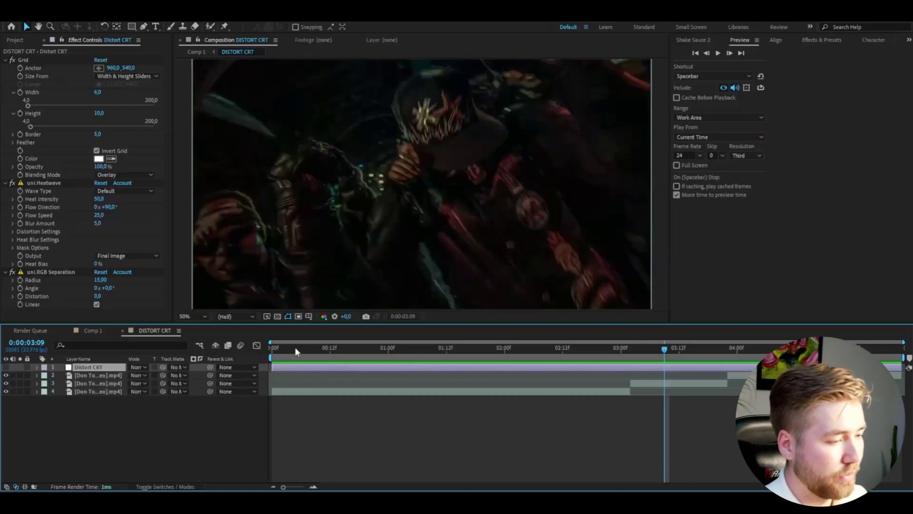
pyautogui.moveTo(295, 347); pyautogui.dragTo(272, 346)
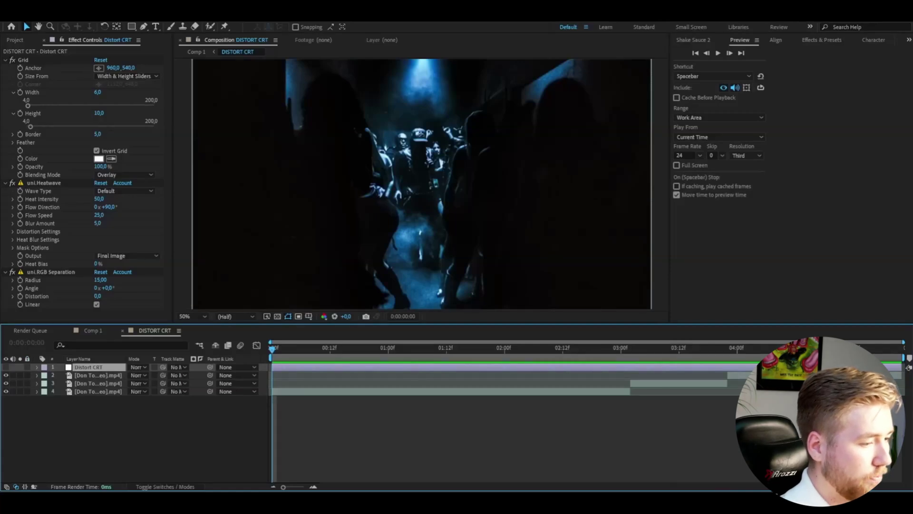
pyautogui.hotkey('ctrl', 'alt', 'y')
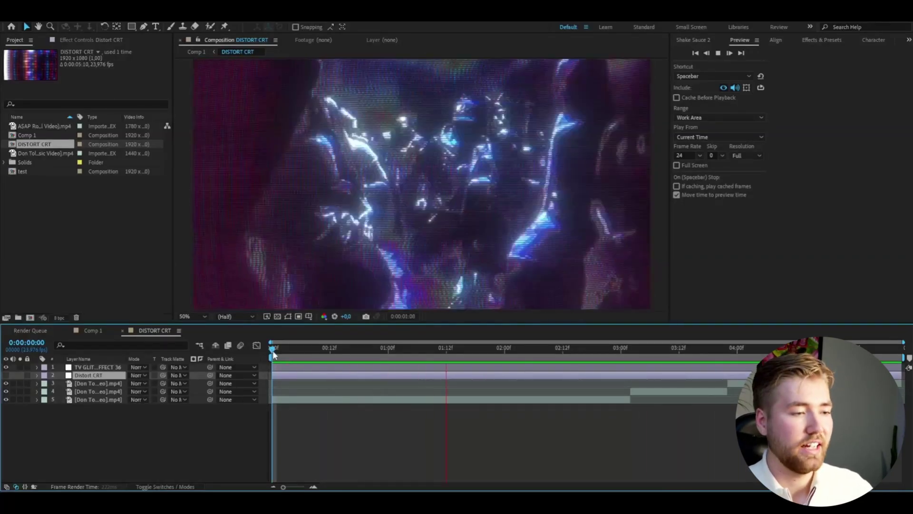
pyautogui.moveTo(406, 350); pyautogui.dragTo(353, 349)
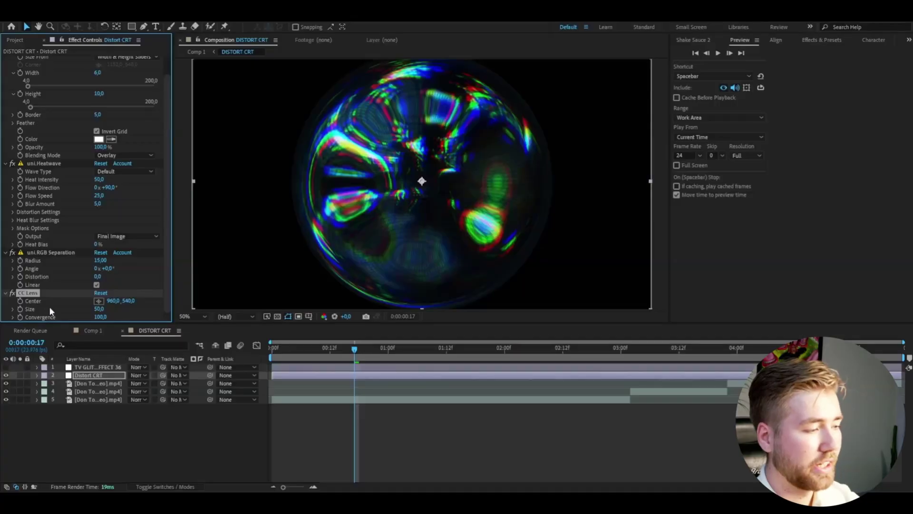
# - Scrub CC Lens to Size 175 and Convergence -125 for curved CRT edges
pyautogui.moveTo(99, 308); pyautogui.dragTo(158, 309)
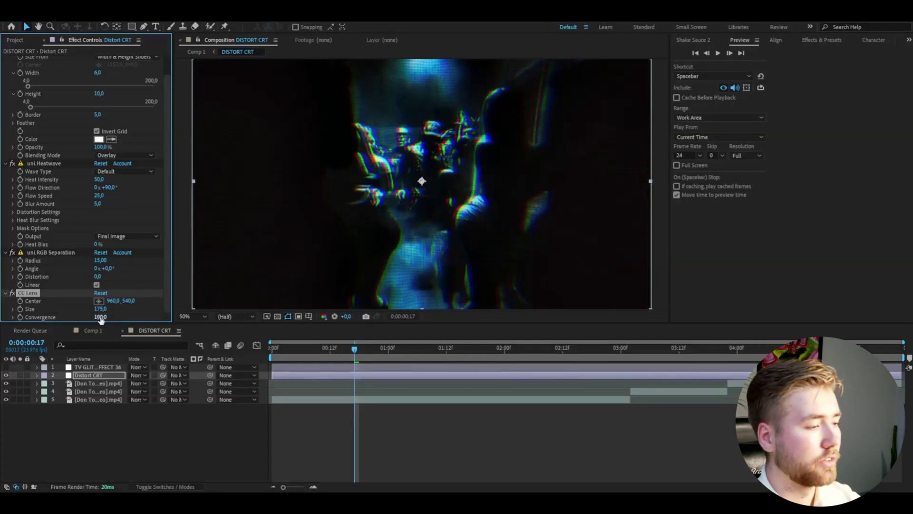
pyautogui.moveTo(101, 316); pyautogui.dragTo(8, 317)
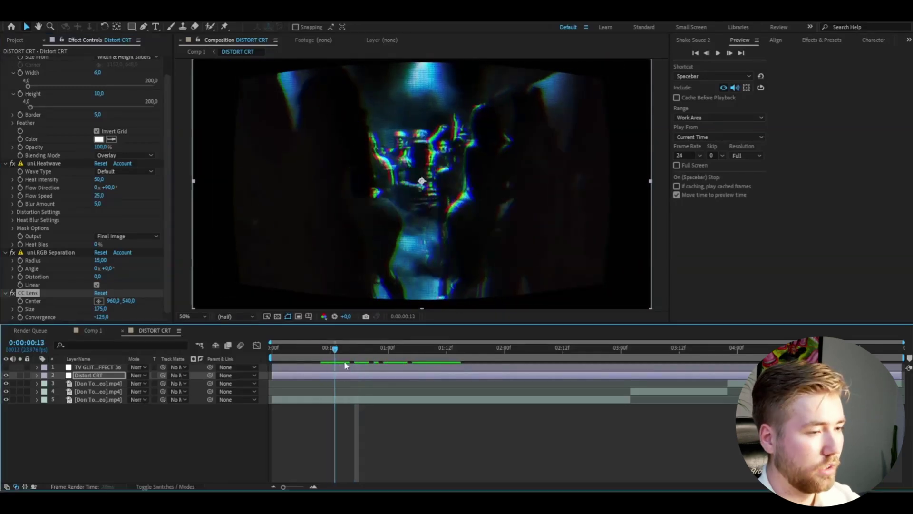
pyautogui.moveTo(344, 360); pyautogui.dragTo(438, 366)
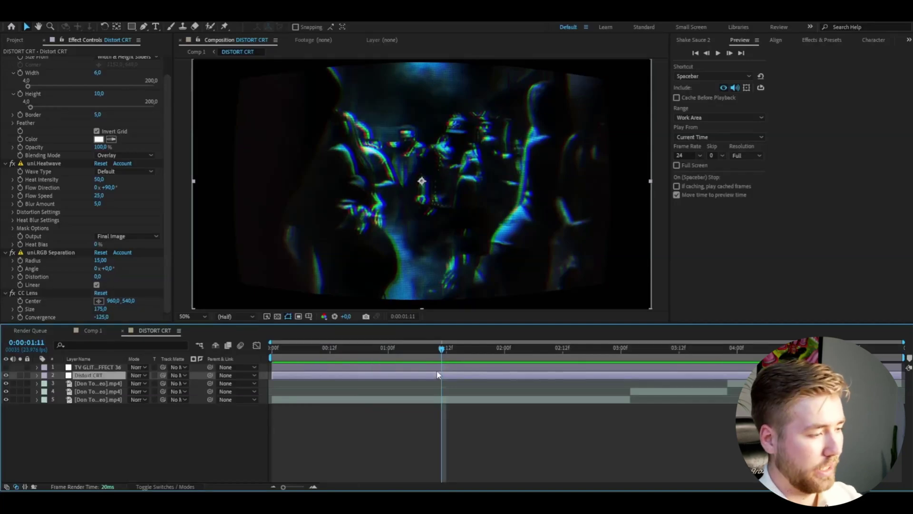
pyautogui.hotkey('ctrl', 'space')
# - Add Transform with 'tr' and scale the footage up to about 126%
pyautogui.write('tr')
pyautogui.press('Return')
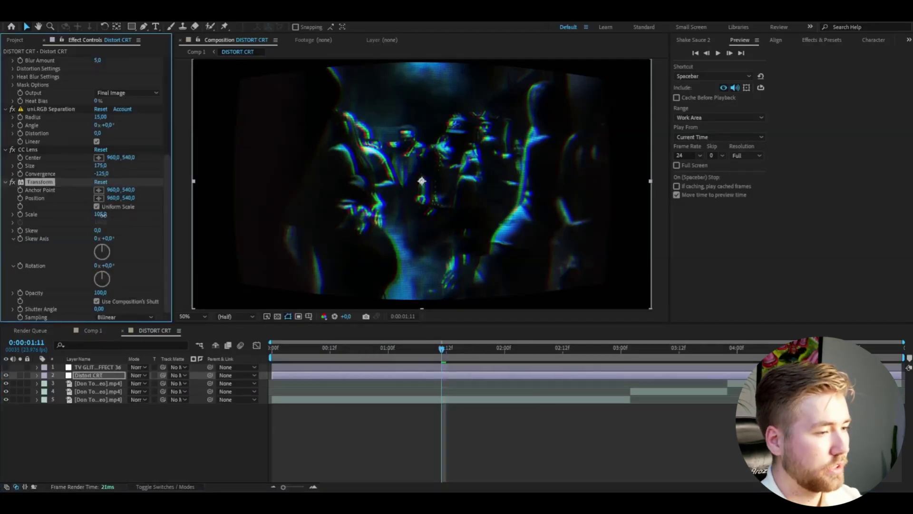
pyautogui.moveTo(99, 214); pyautogui.dragTo(112, 214)
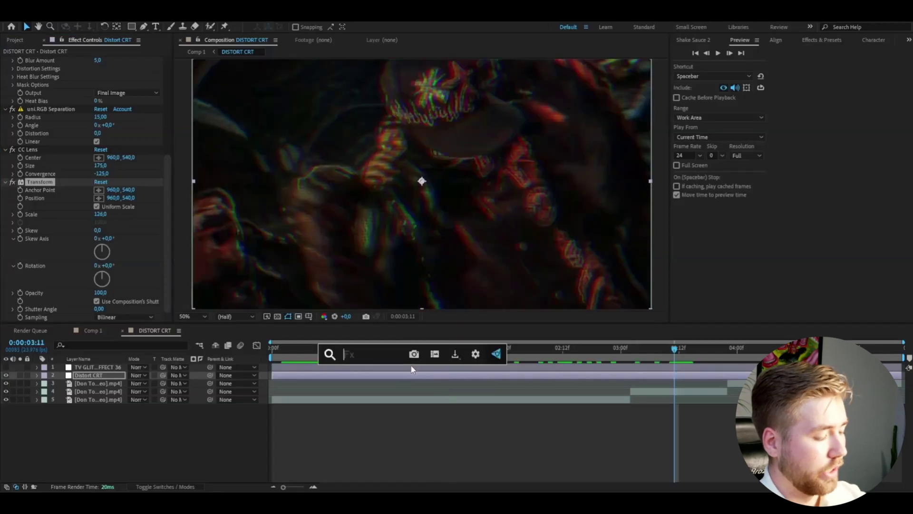
# - Add Deep Glow with Radius 650 and Exposure 0.35
pyautogui.write('d')
pyautogui.press('Return')
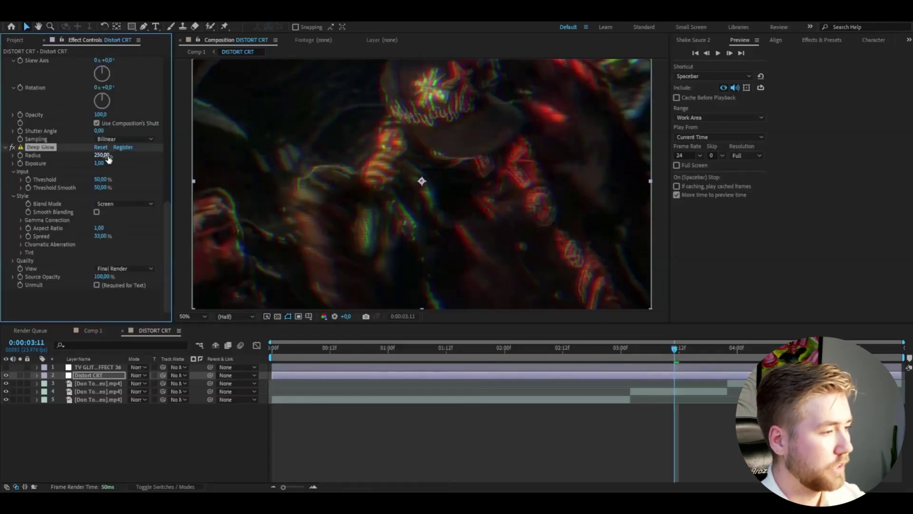
pyautogui.click(101, 156)
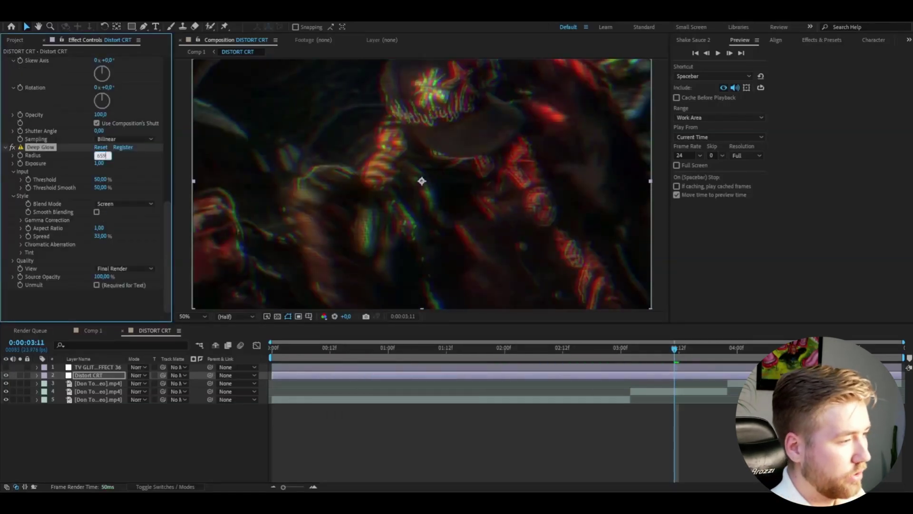
pyautogui.write('650')
pyautogui.press('Return')
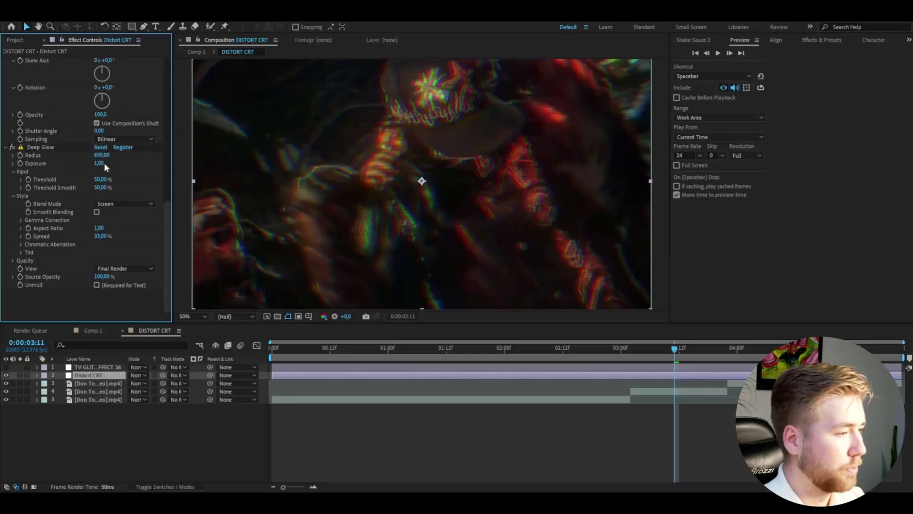
pyautogui.click(100, 163)
pyautogui.write('0.35')
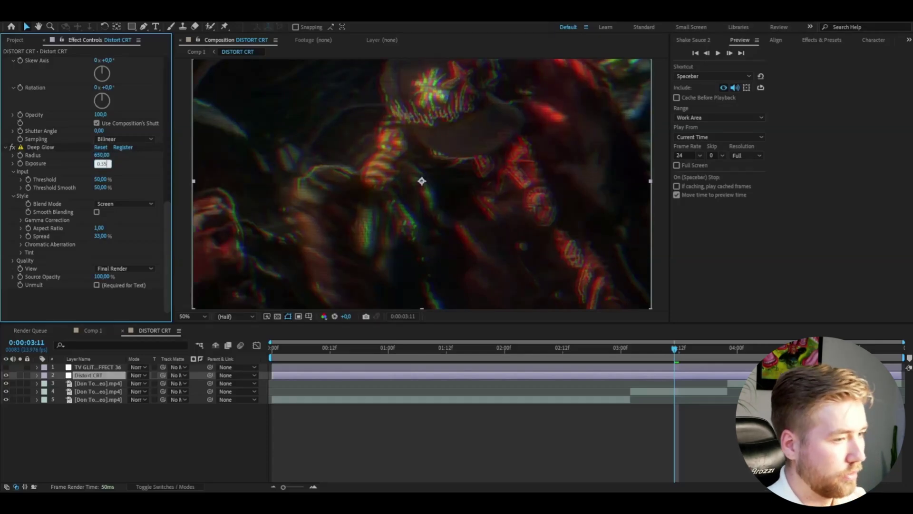
pyautogui.press('Return')
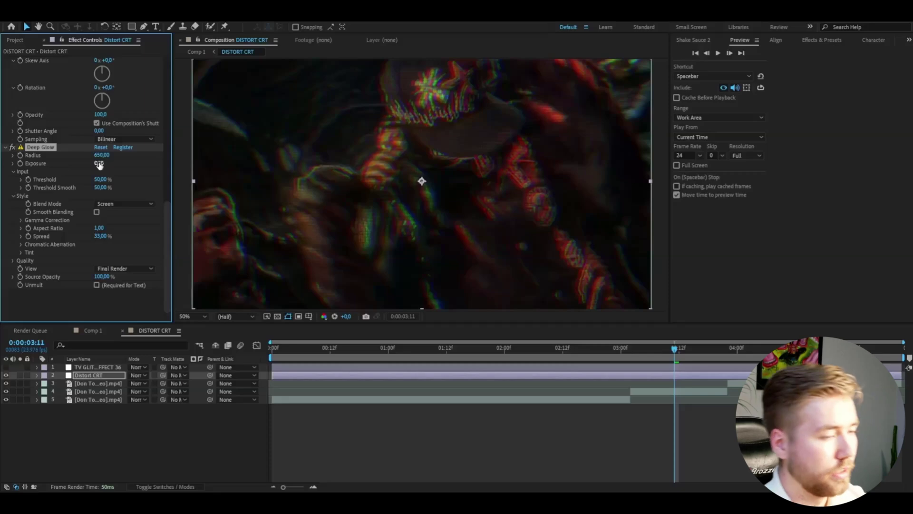
pyautogui.moveTo(495, 356); pyautogui.dragTo(530, 356)
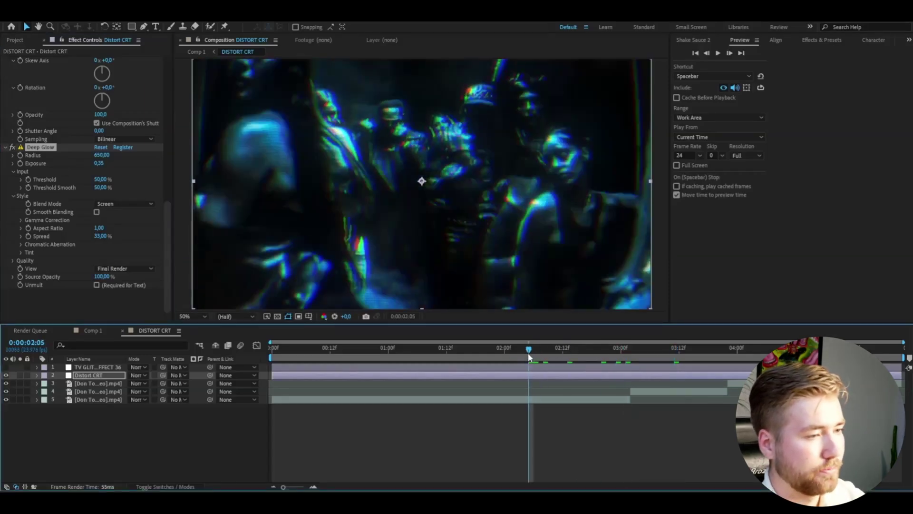
pyautogui.hotkey('ctrl', 'space')
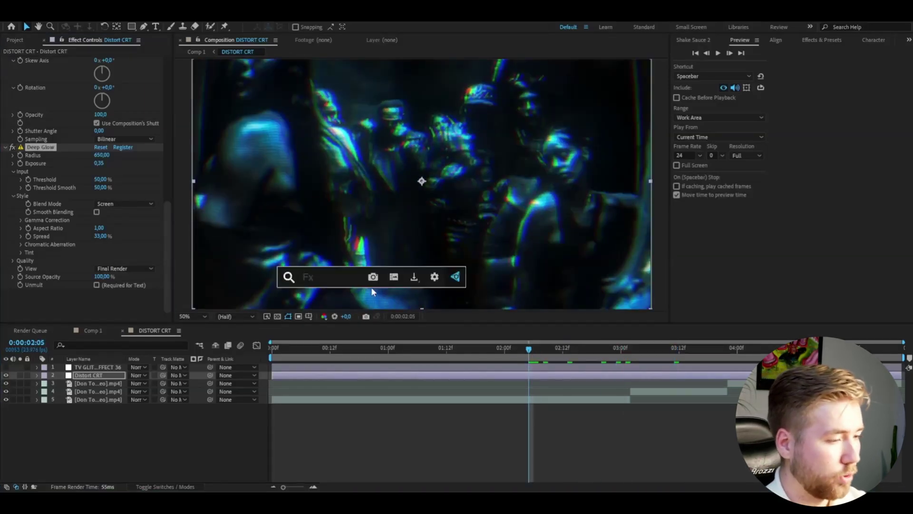
# - Add a 4-Color Gradient blended as Hue at 35% opacity and preview the green tint
pyautogui.write('4 col')
pyautogui.press('Return')
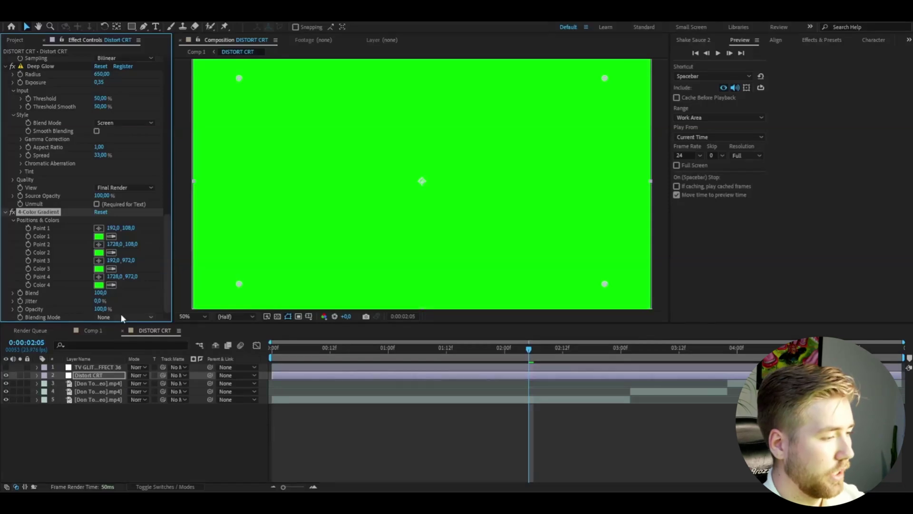
pyautogui.click(121, 316)
pyautogui.click(117, 276)
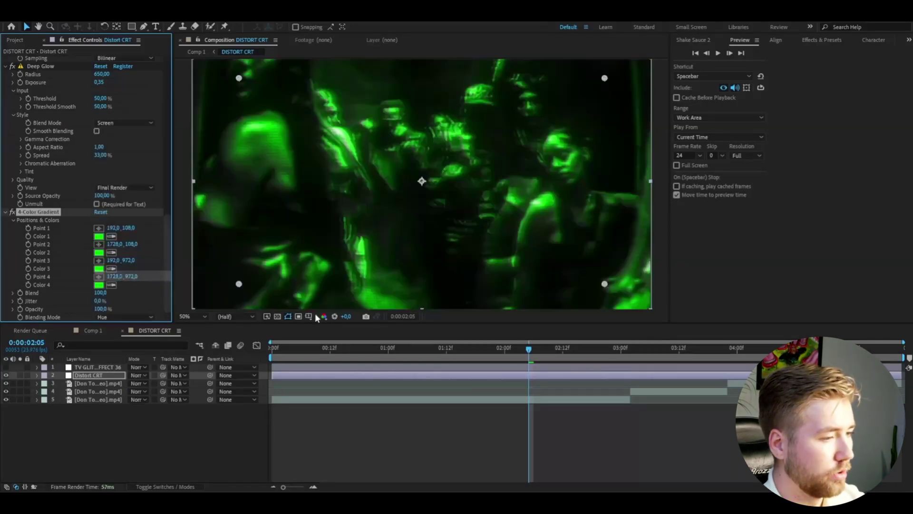
pyautogui.moveTo(529, 365); pyautogui.dragTo(611, 378)
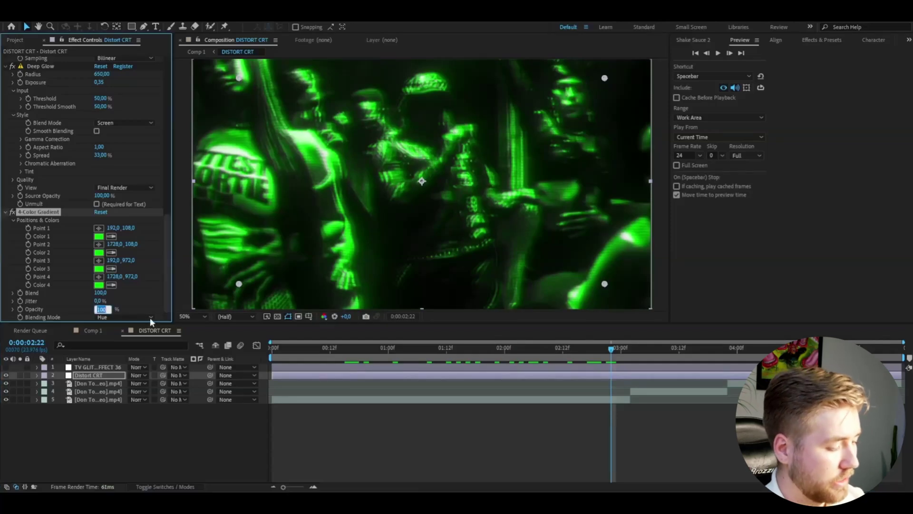
pyautogui.write('35')
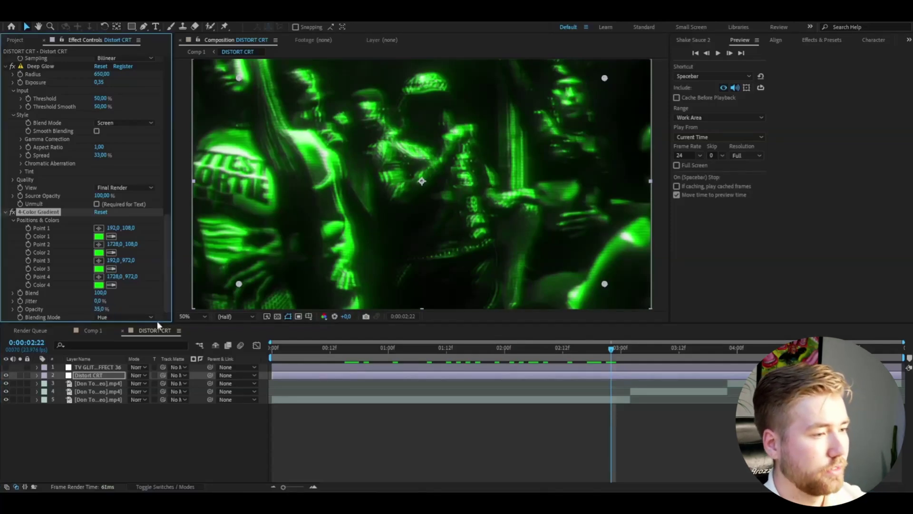
pyautogui.moveTo(378, 353); pyautogui.dragTo(351, 337)
pyautogui.press('space')
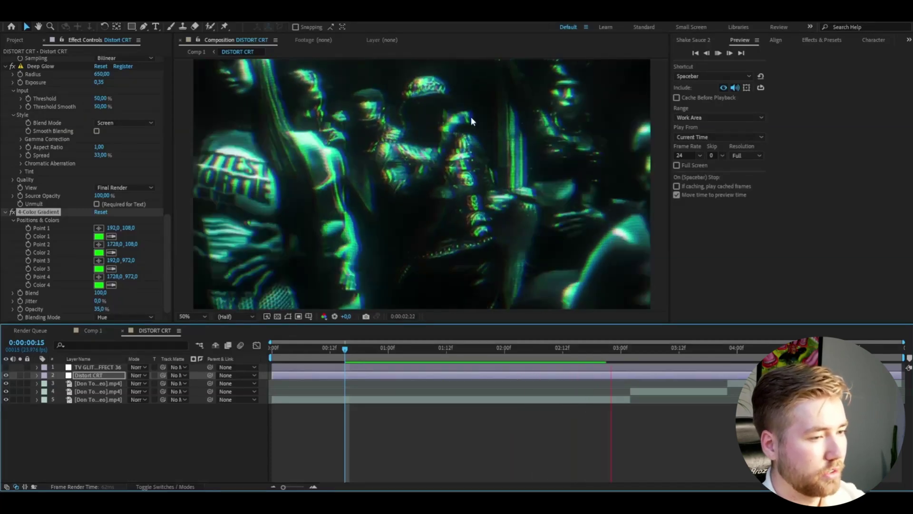
pyautogui.press('space')
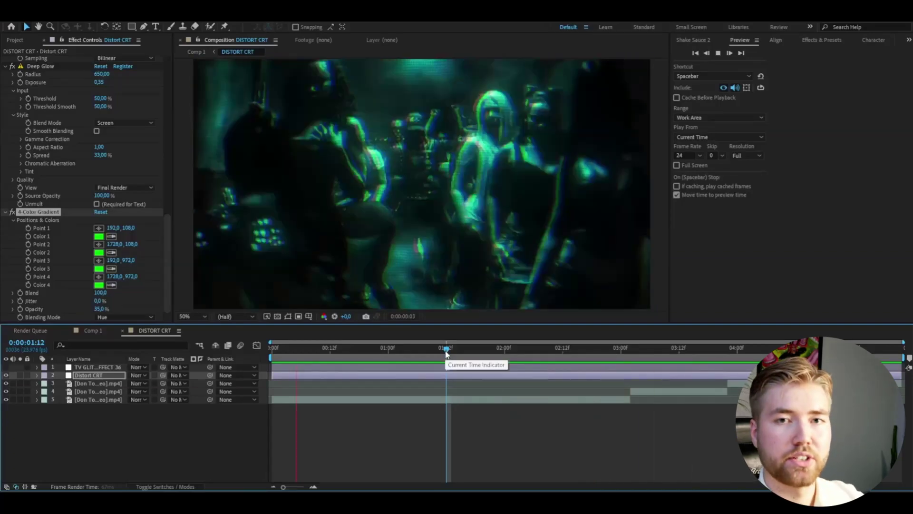
pyautogui.moveTo(446, 352); pyautogui.dragTo(364, 347)
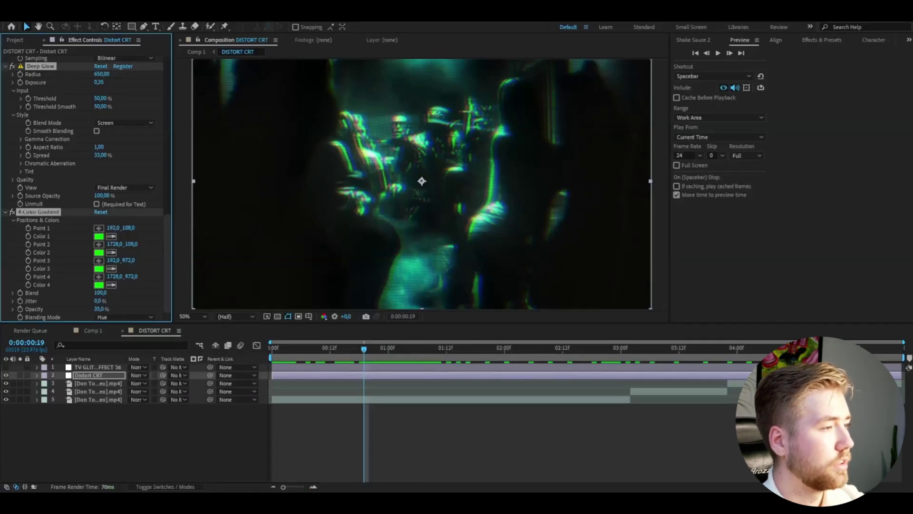
pyautogui.hotkey('alt', 'a')
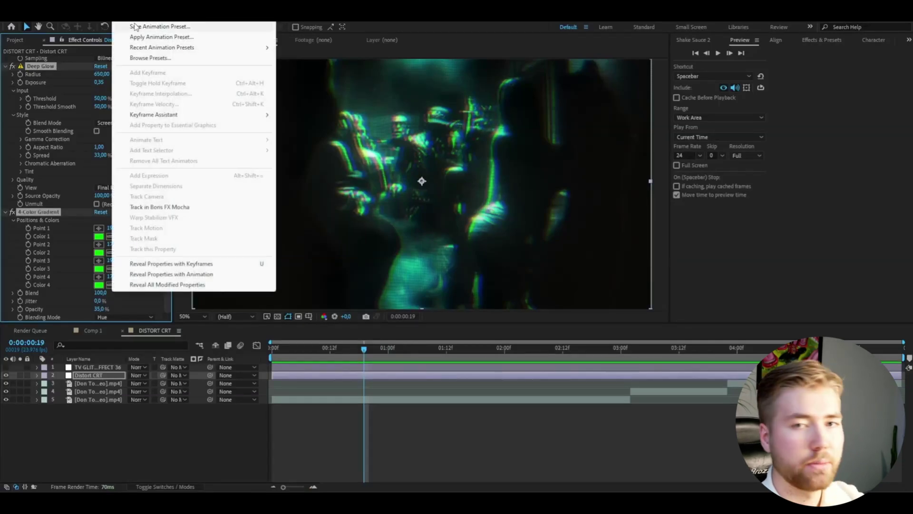